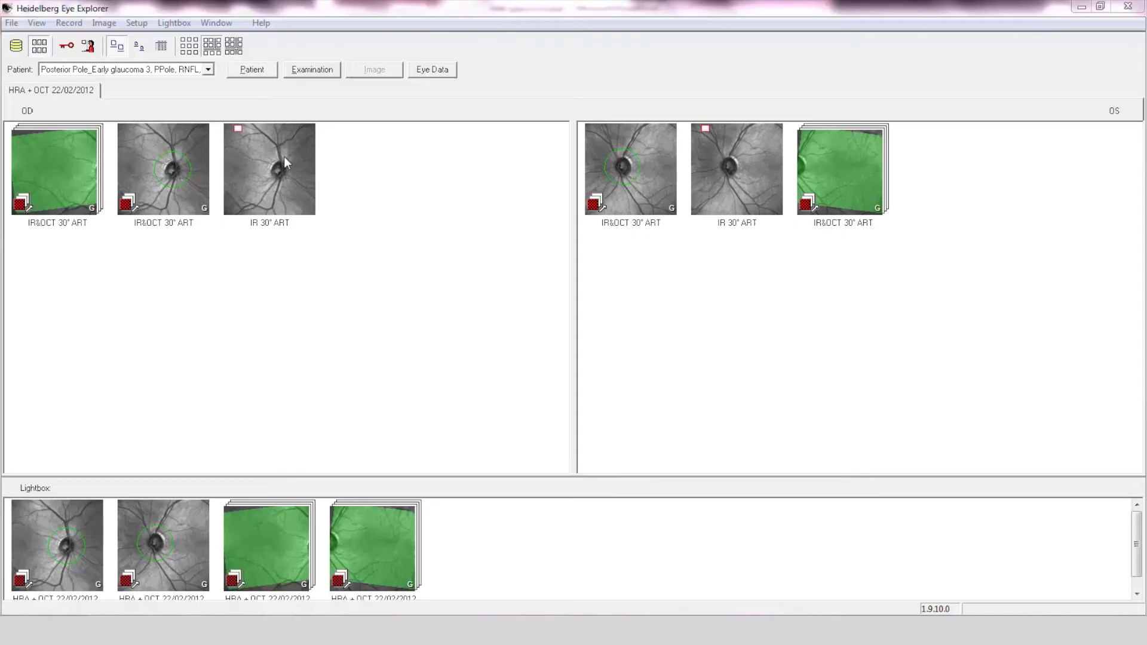
Open the right eye's IR 30° fundus image magnified, trace an optic disc contour, then delete it.
double_click(284, 156)
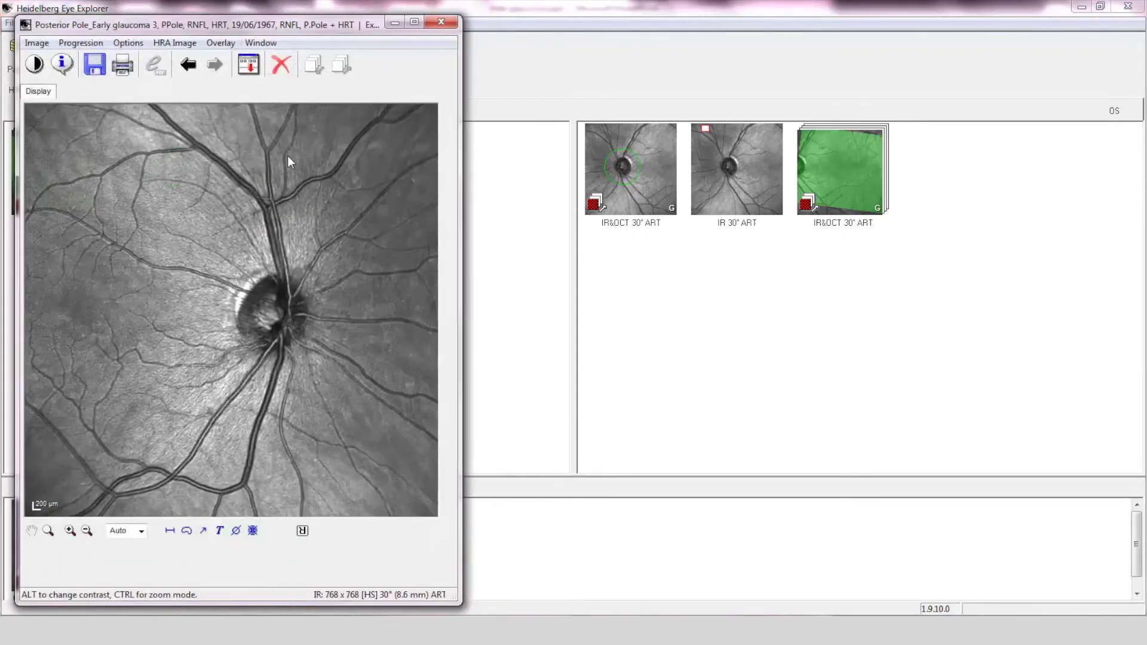
click(70, 531)
drag(210, 510, 253, 518)
click(187, 531)
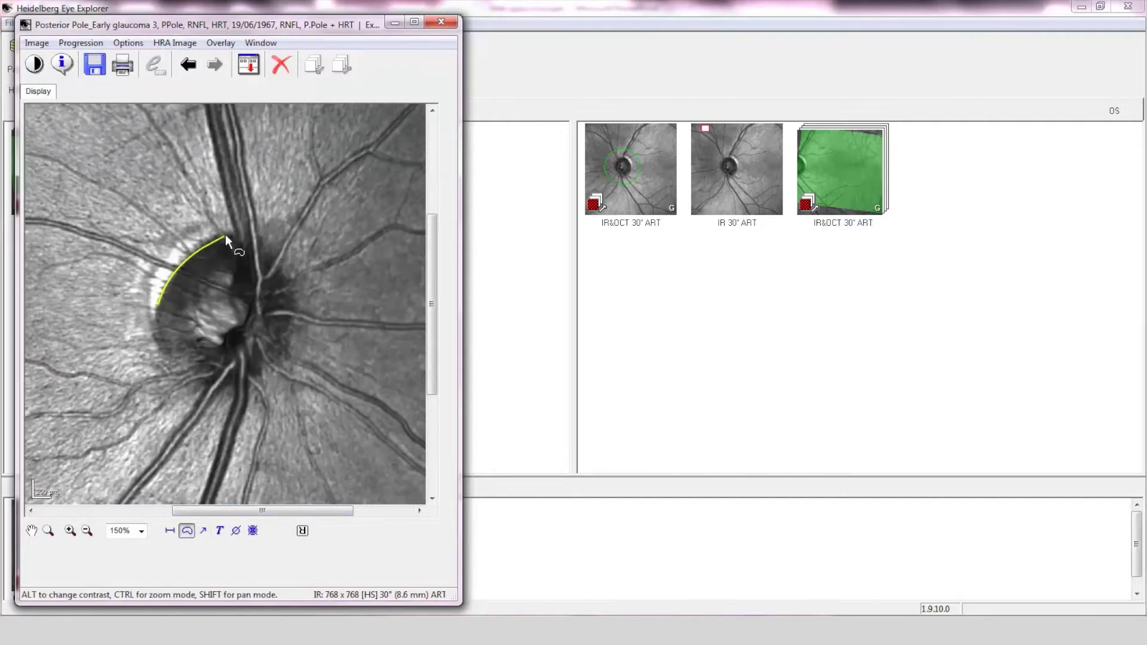
mouse_move(226, 238)
mouse_down()
mouse_move(293, 279)
mouse_move(296, 326)
mouse_move(261, 373)
mouse_move(204, 383)
mouse_move(169, 358)
mouse_move(161, 306)
mouse_up()
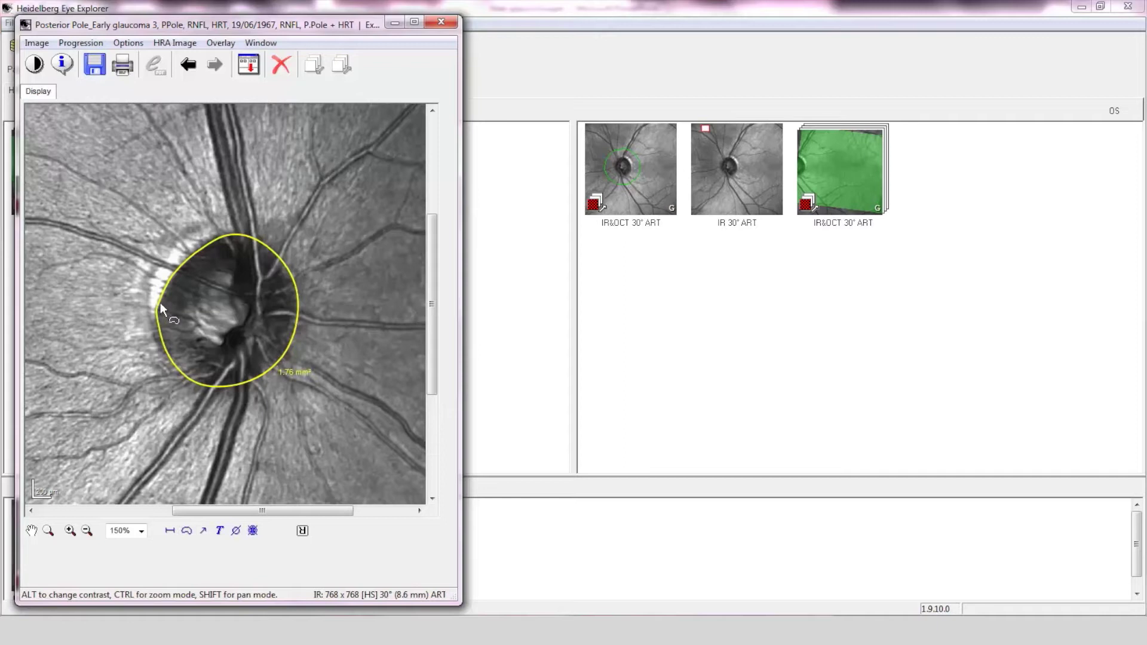
right_click(293, 332)
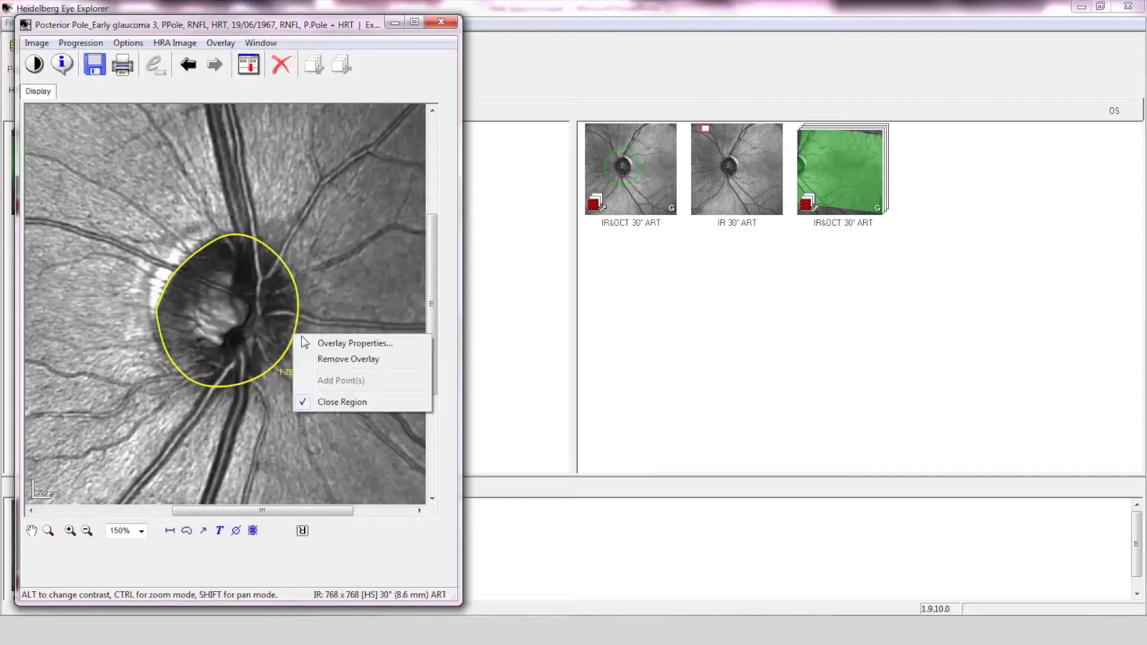
click(344, 359)
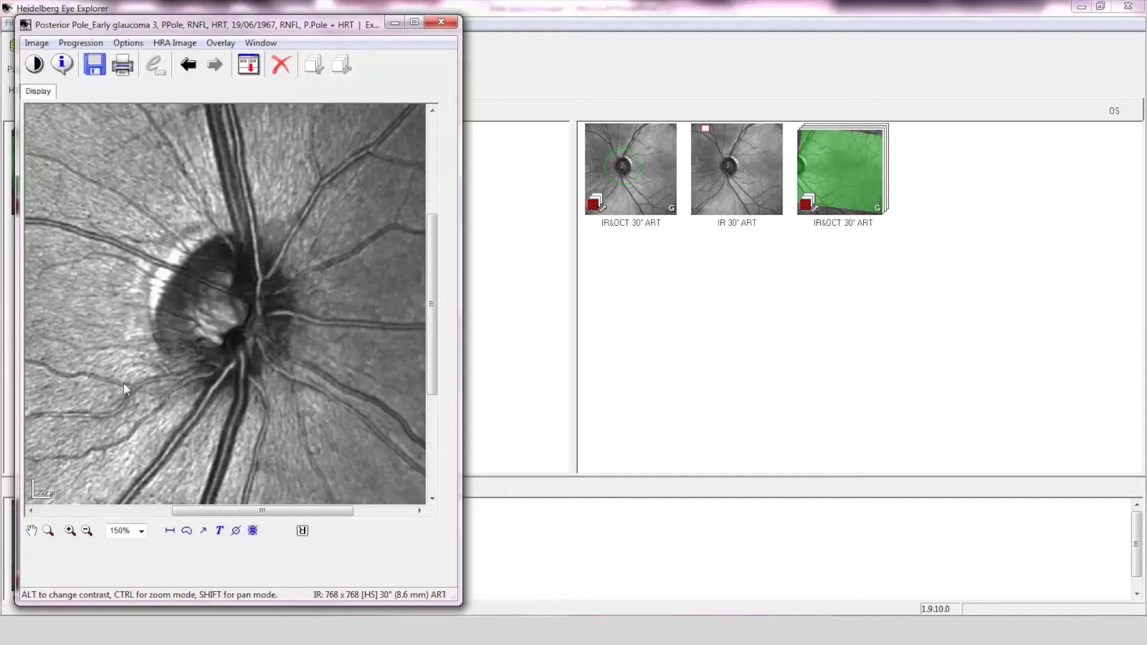
Close the fundus image and show the second OD IR&OCT scan's RNFL Thickness Profile.
click(453, 21)
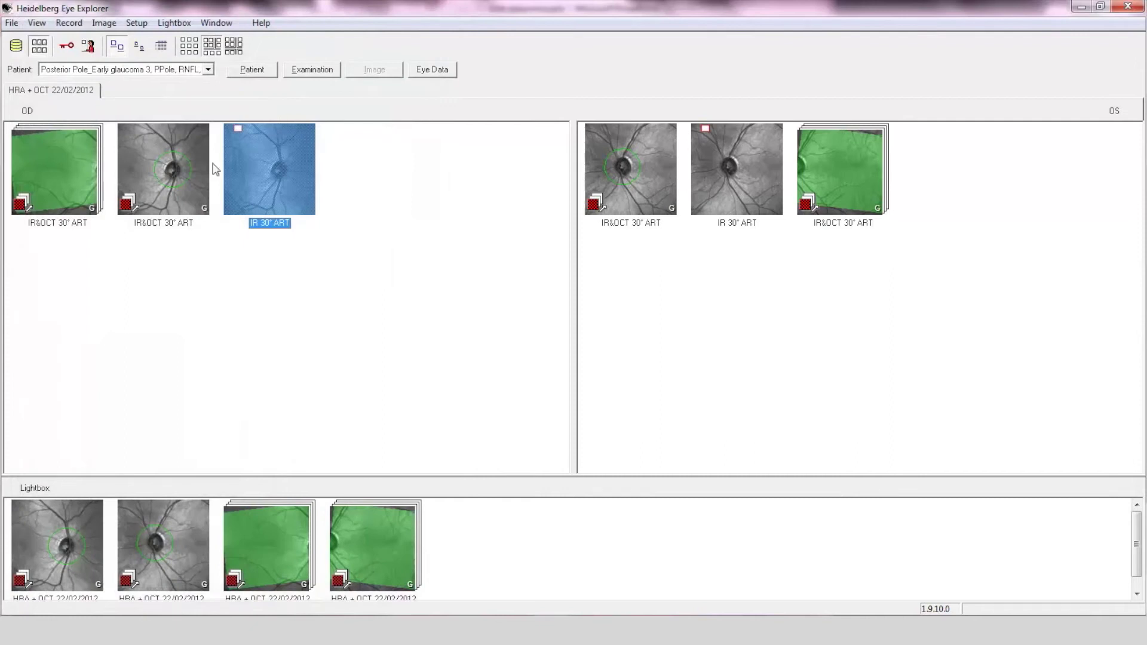
double_click(175, 177)
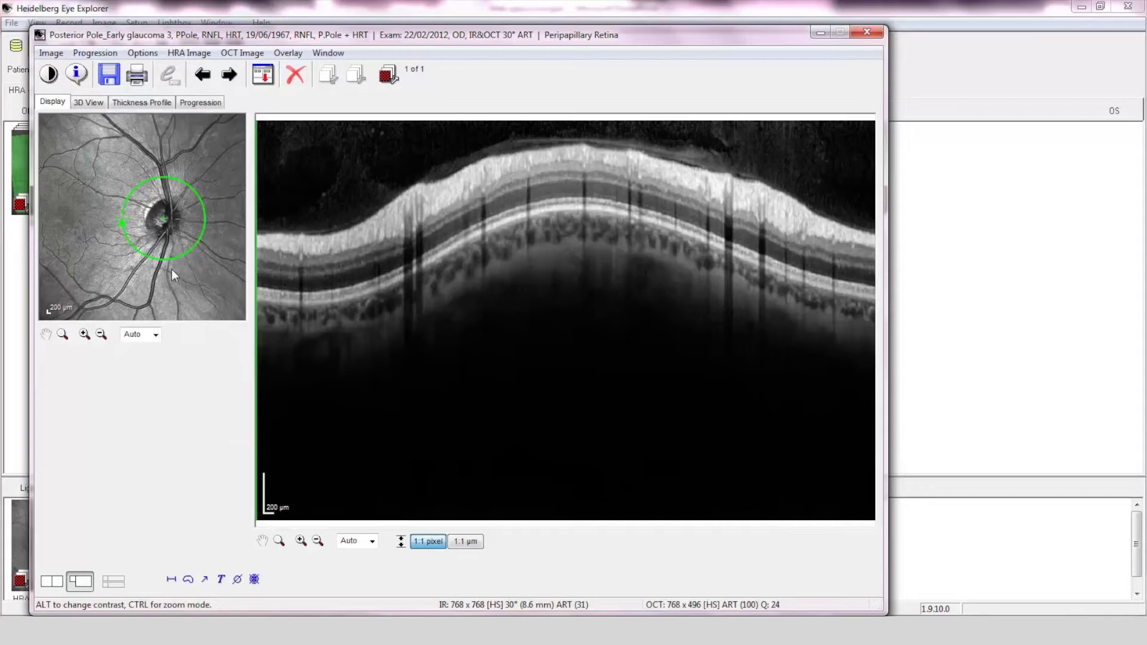
click(155, 102)
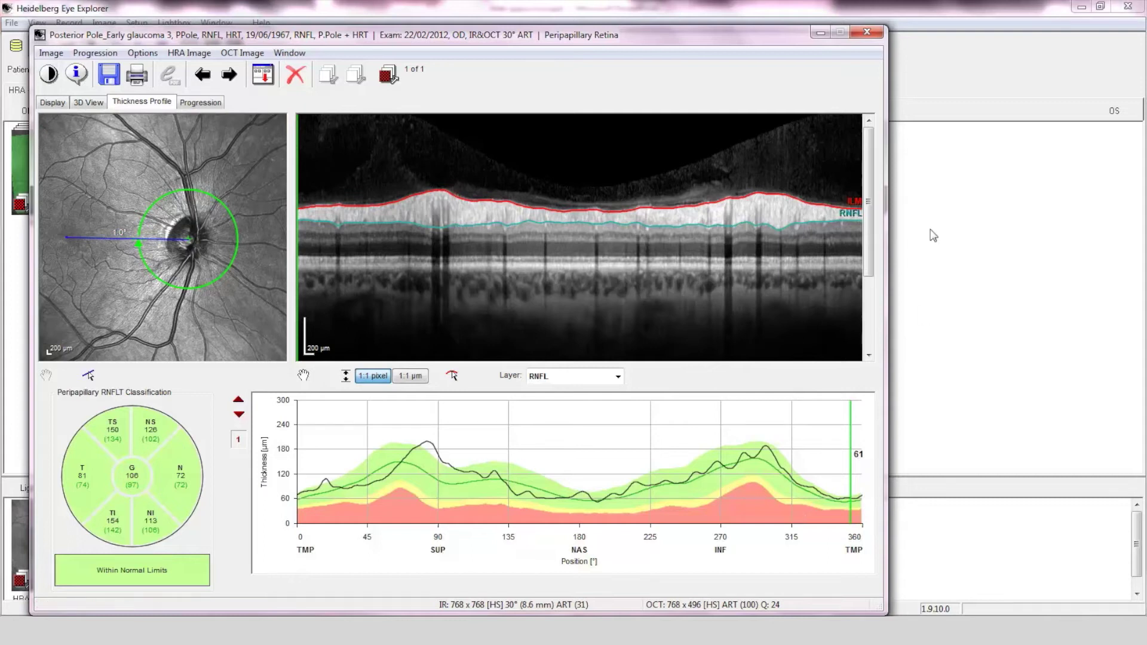
Switch to the first OD IR&OCT scan's Posterior Pole 8x8 thickness grid, then close it.
click(866, 32)
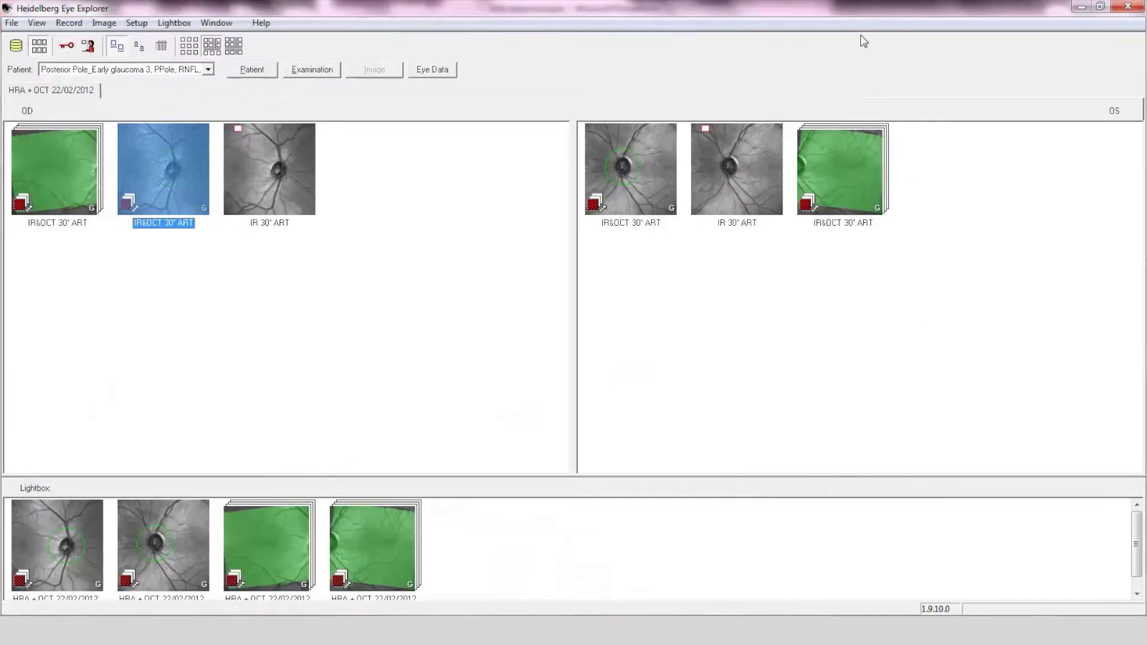
double_click(71, 174)
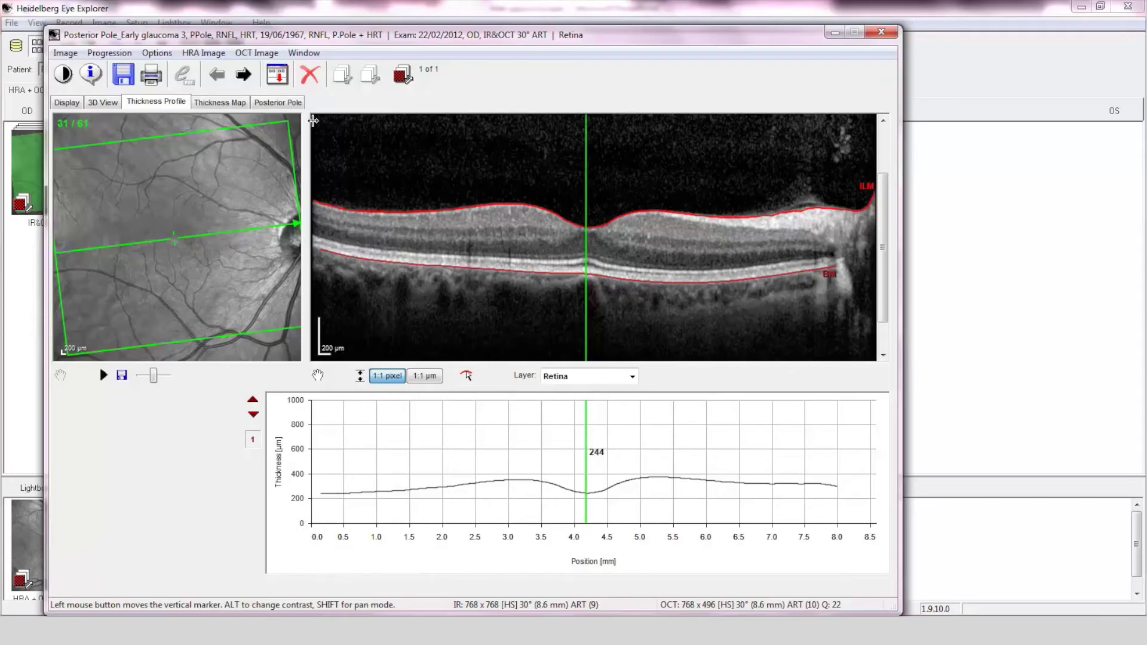
click(282, 103)
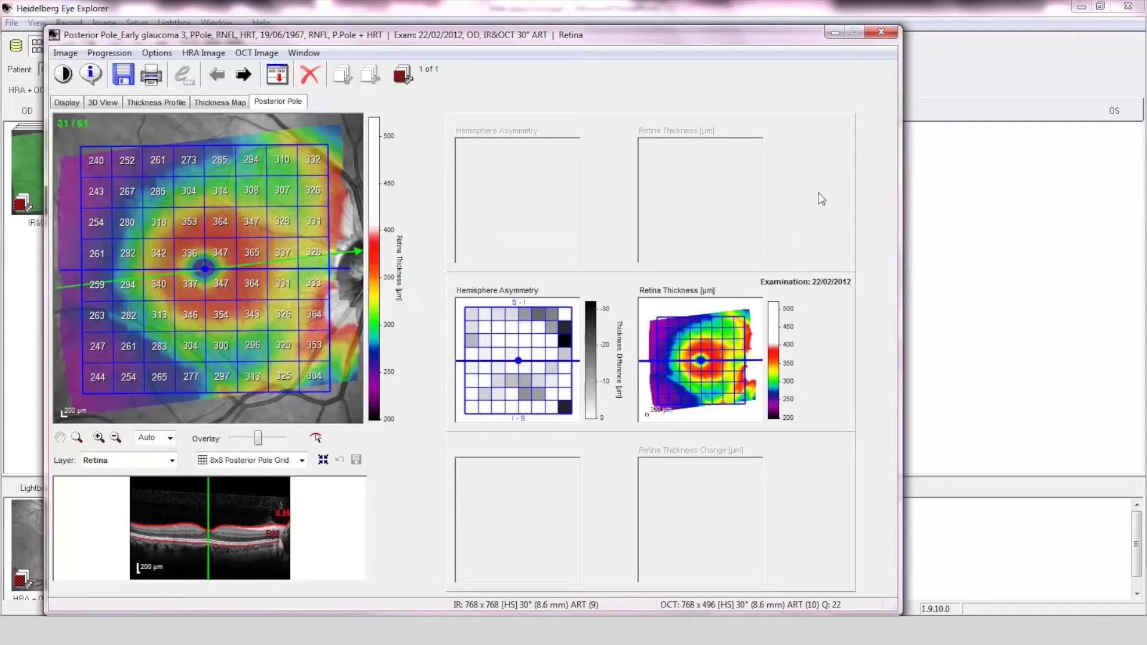
click(882, 32)
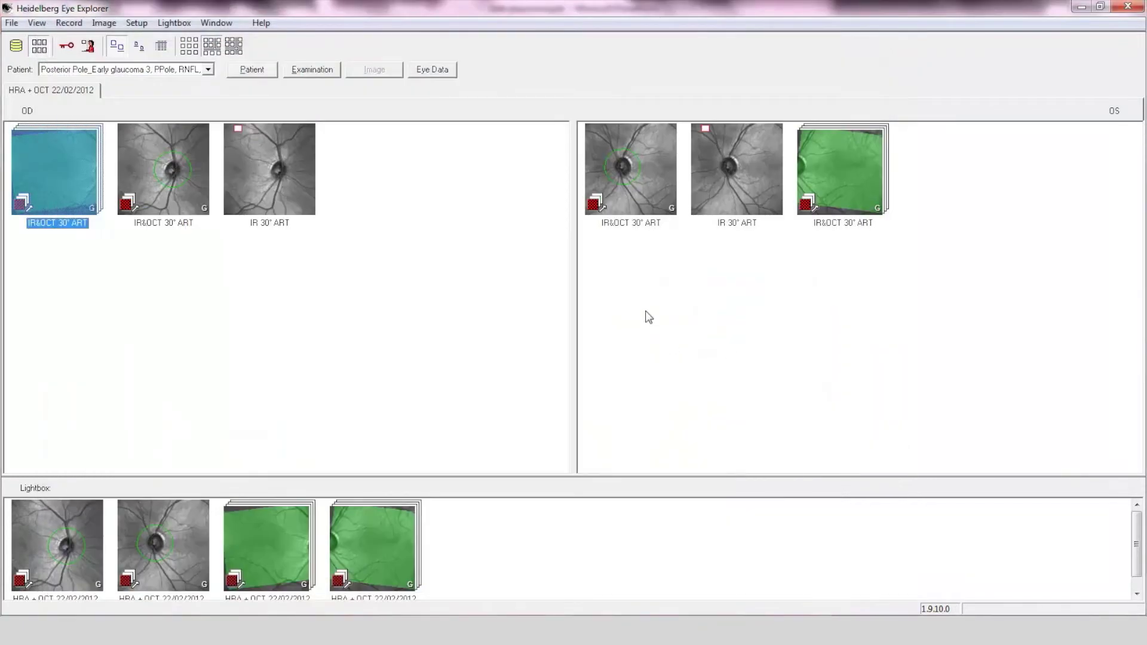
Open the OS IR 30° fundus image zoomed in, draw a freehand disc contour, then remove it.
double_click(748, 181)
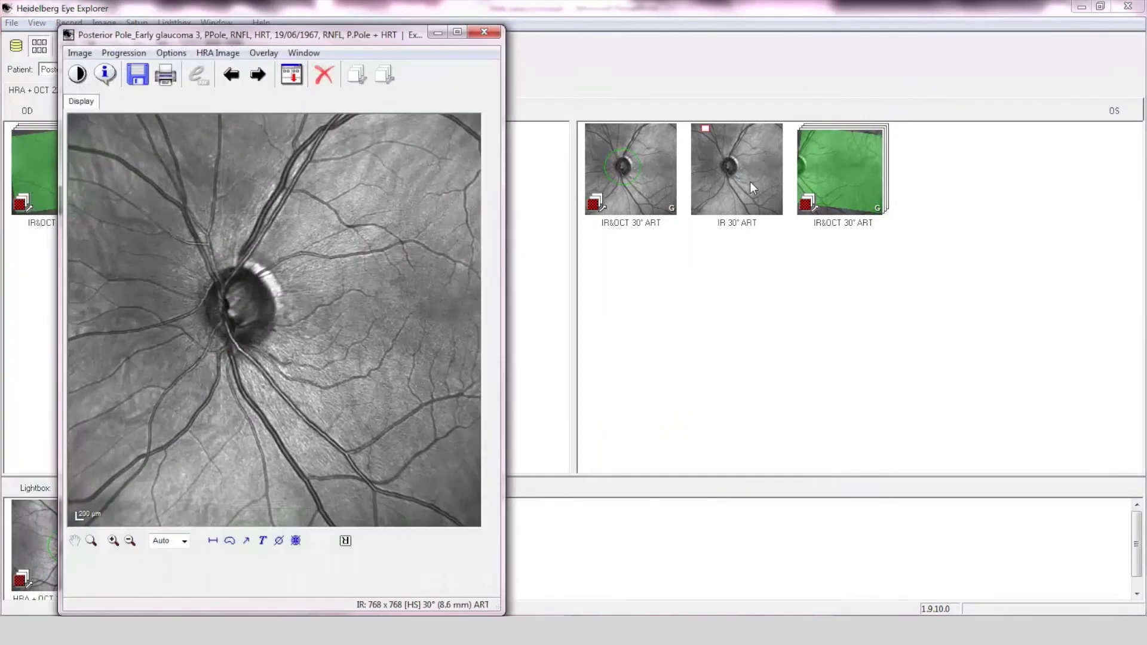
click(113, 542)
drag(257, 522, 222, 527)
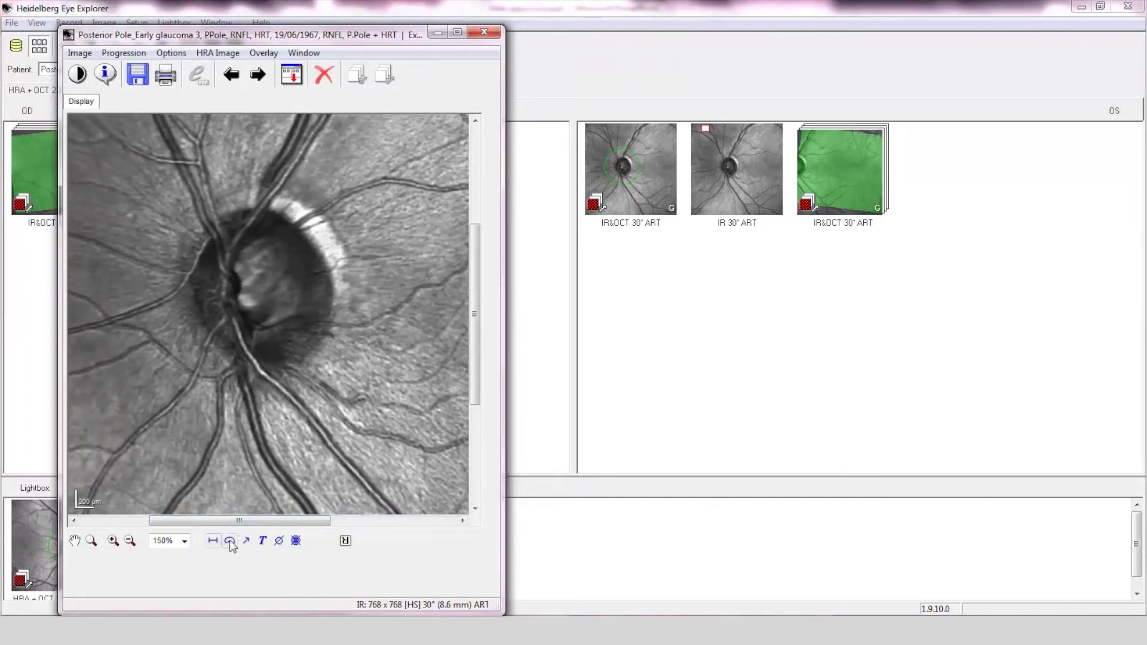
click(230, 542)
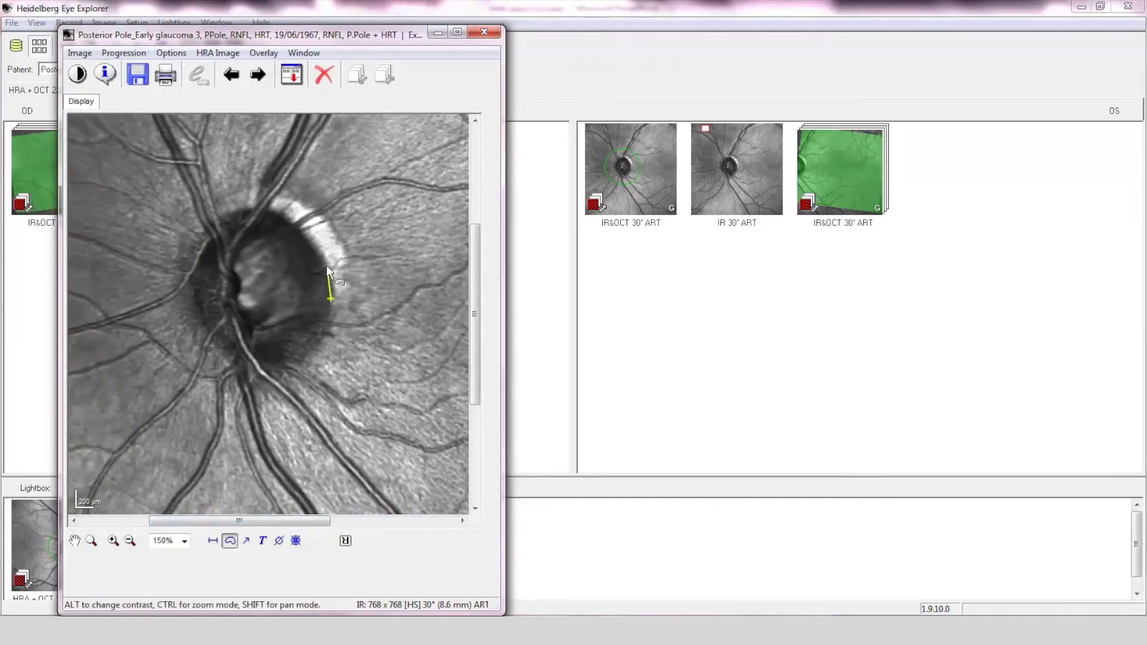
mouse_move(283, 218)
mouse_down()
mouse_move(216, 224)
mouse_move(194, 292)
mouse_move(203, 329)
mouse_move(234, 364)
mouse_move(277, 379)
mouse_move(312, 355)
mouse_move(330, 293)
mouse_up()
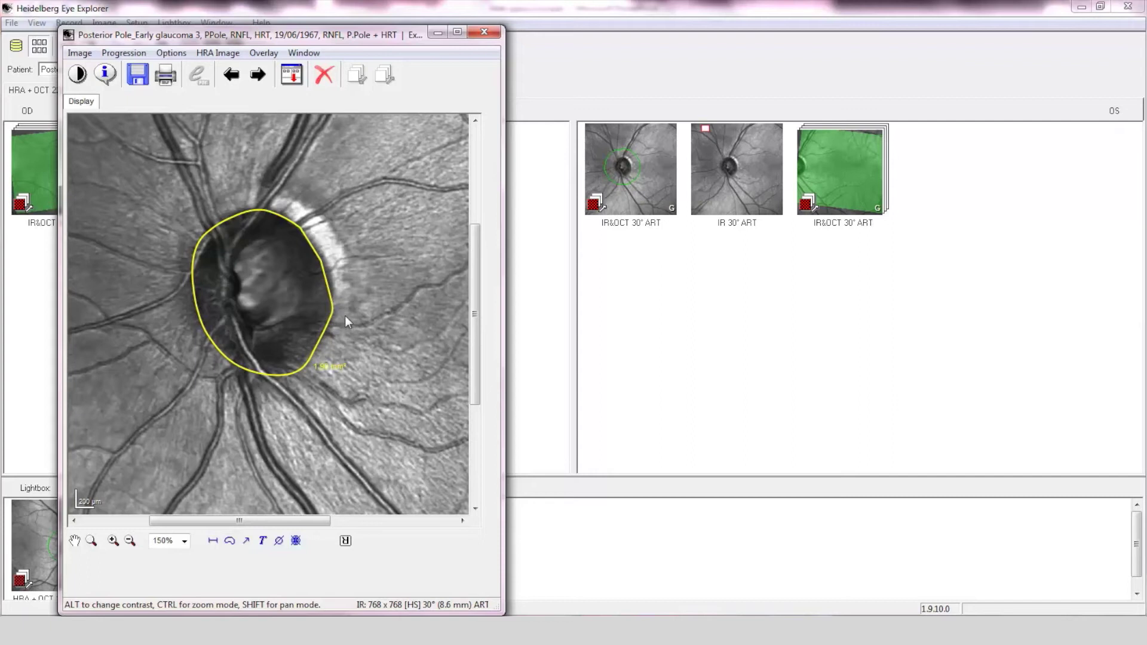
right_click(332, 306)
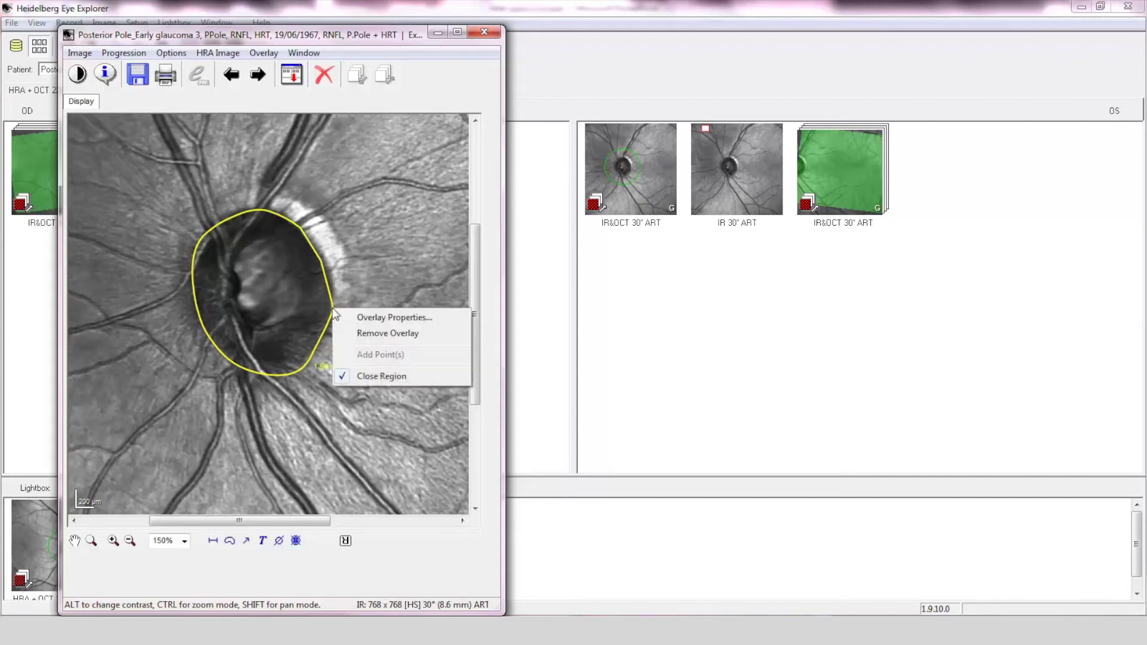
click(387, 334)
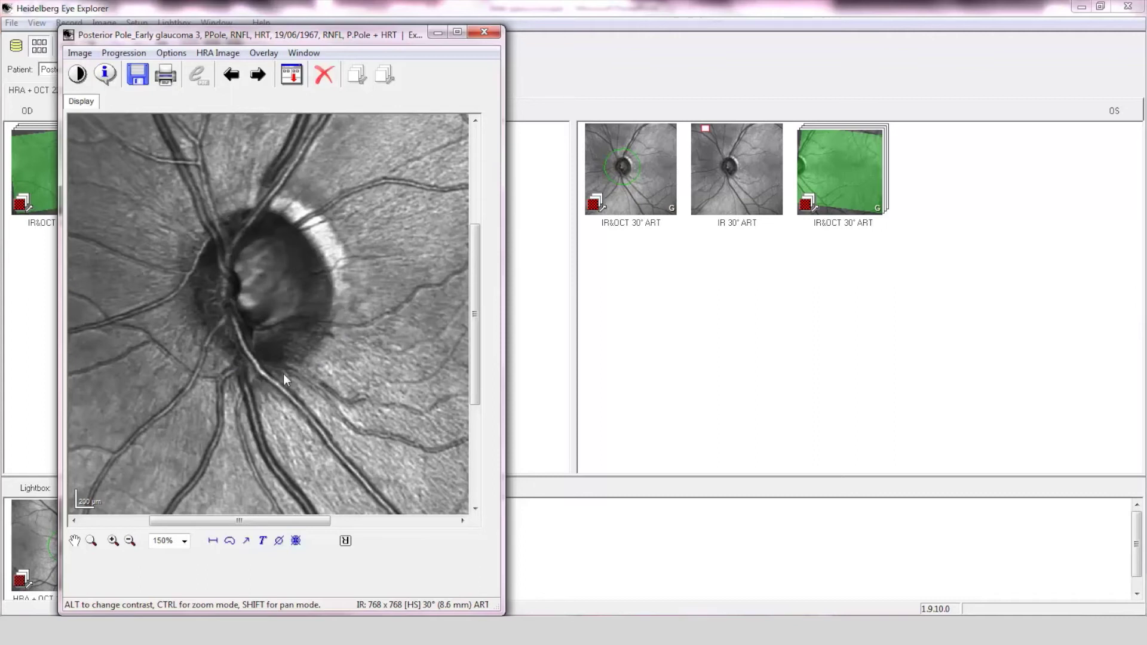
Add an arrow pointing at a vessel above the optic disc, then close the fundus image.
drag(472, 354, 476, 331)
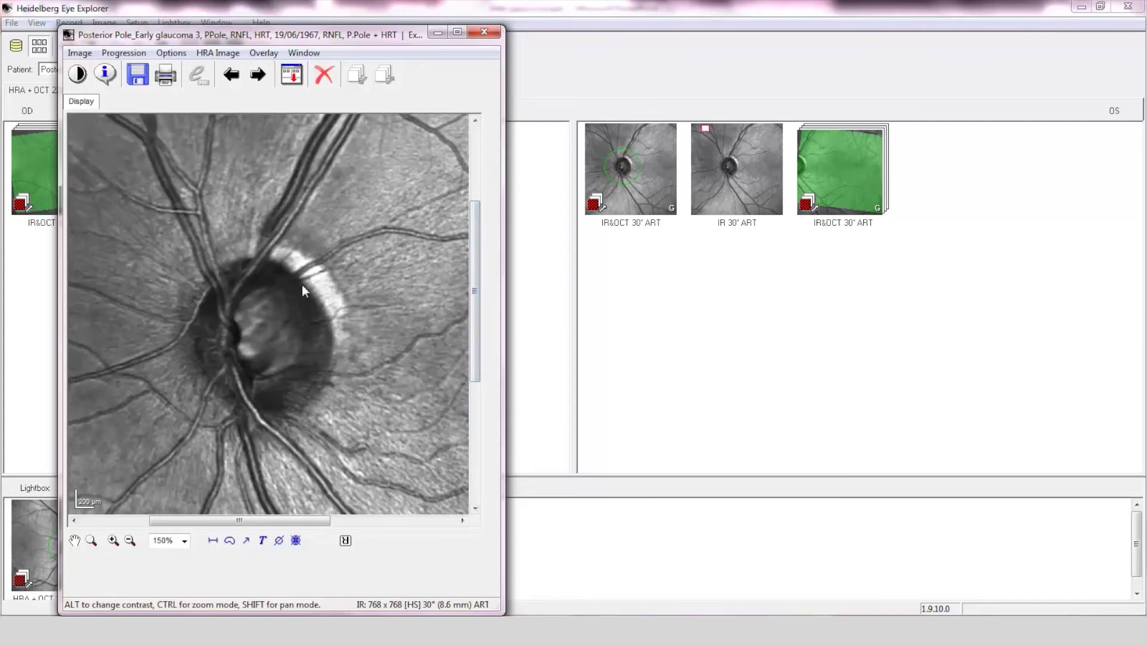
click(246, 541)
drag(374, 238, 349, 226)
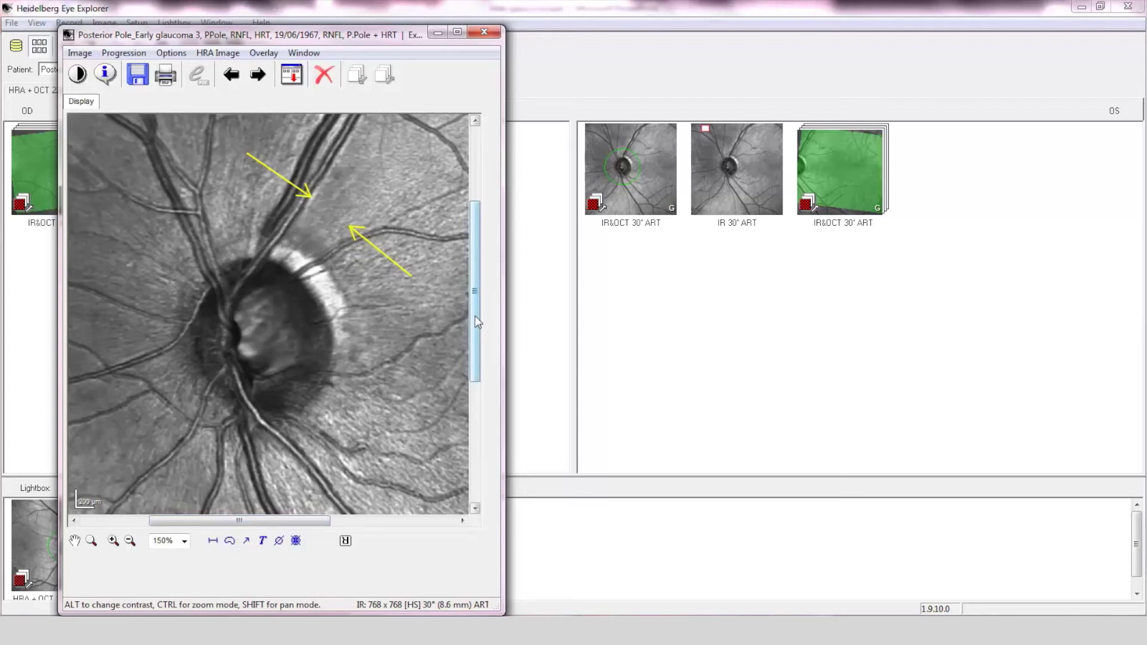
scroll(475, 317, down, 3)
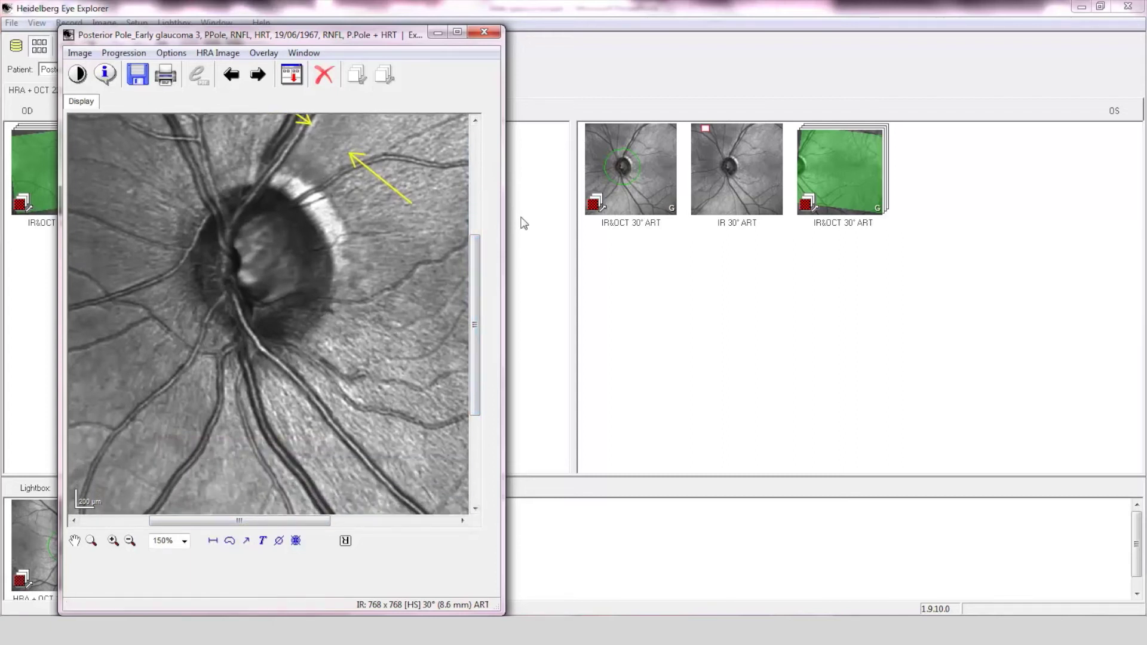
click(483, 33)
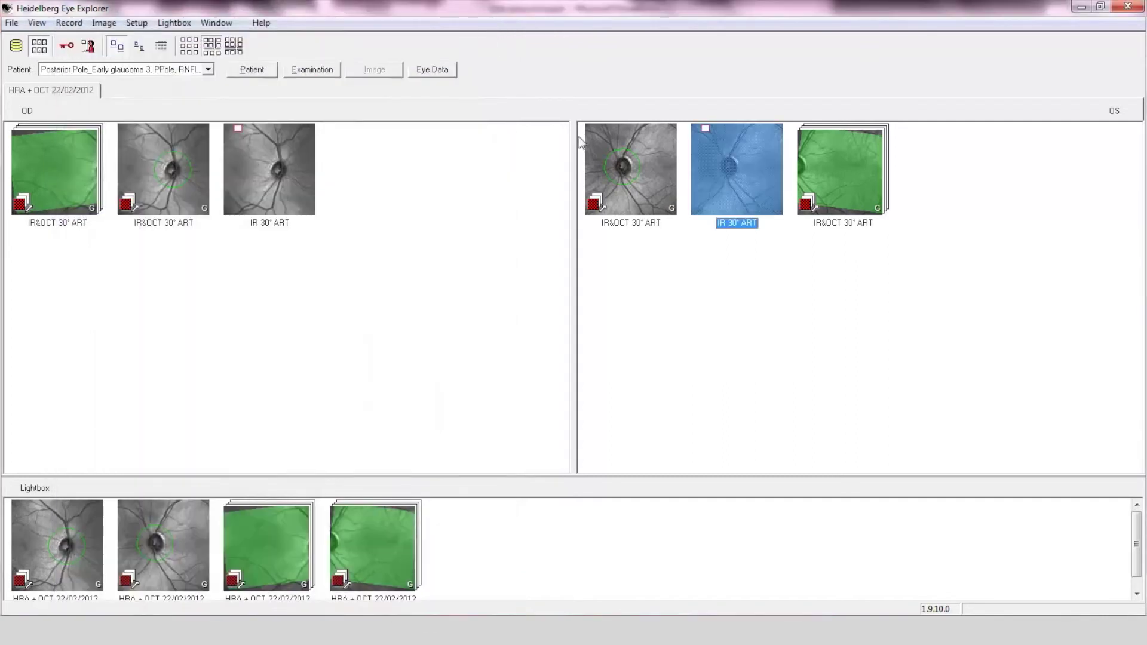
double_click(621, 163)
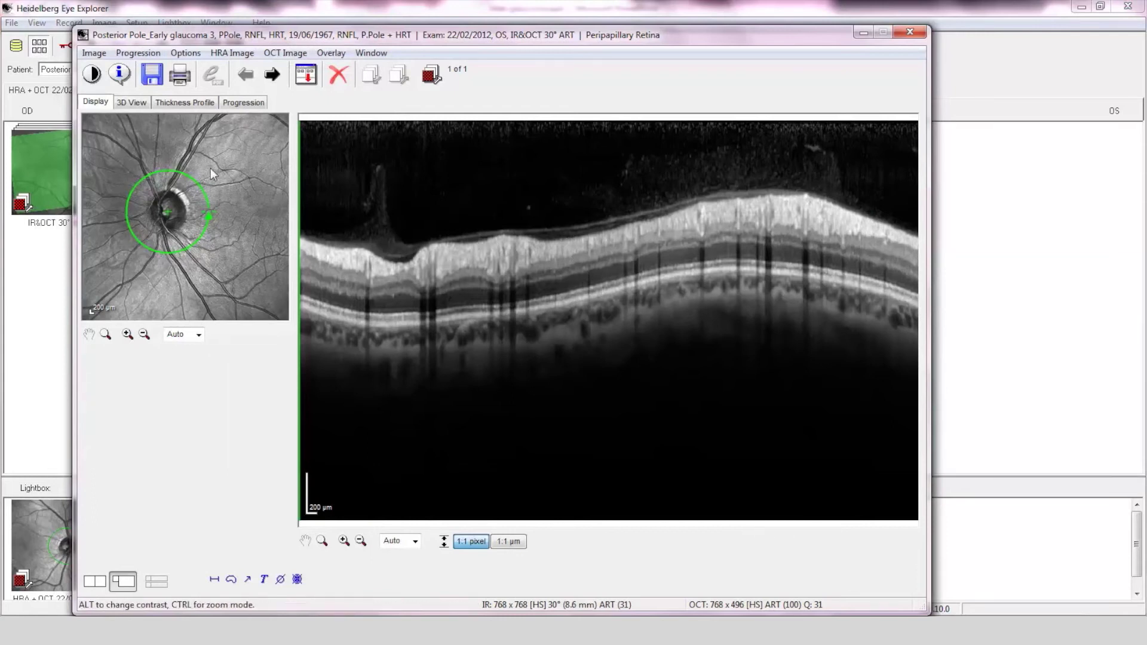
click(198, 102)
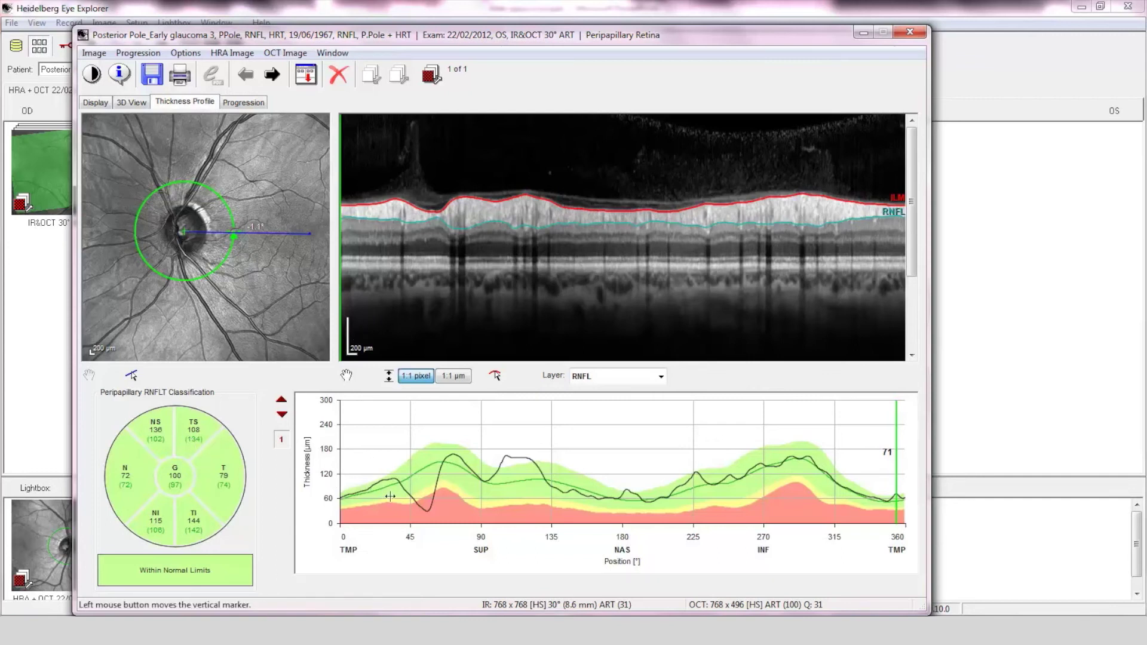
click(428, 512)
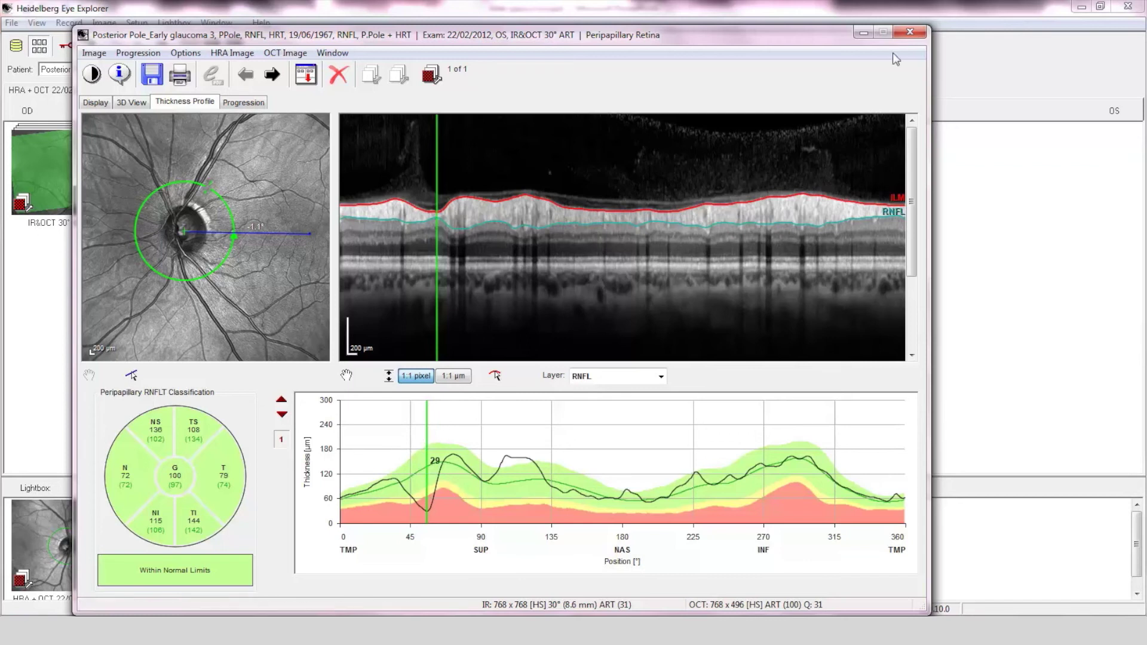
click(908, 35)
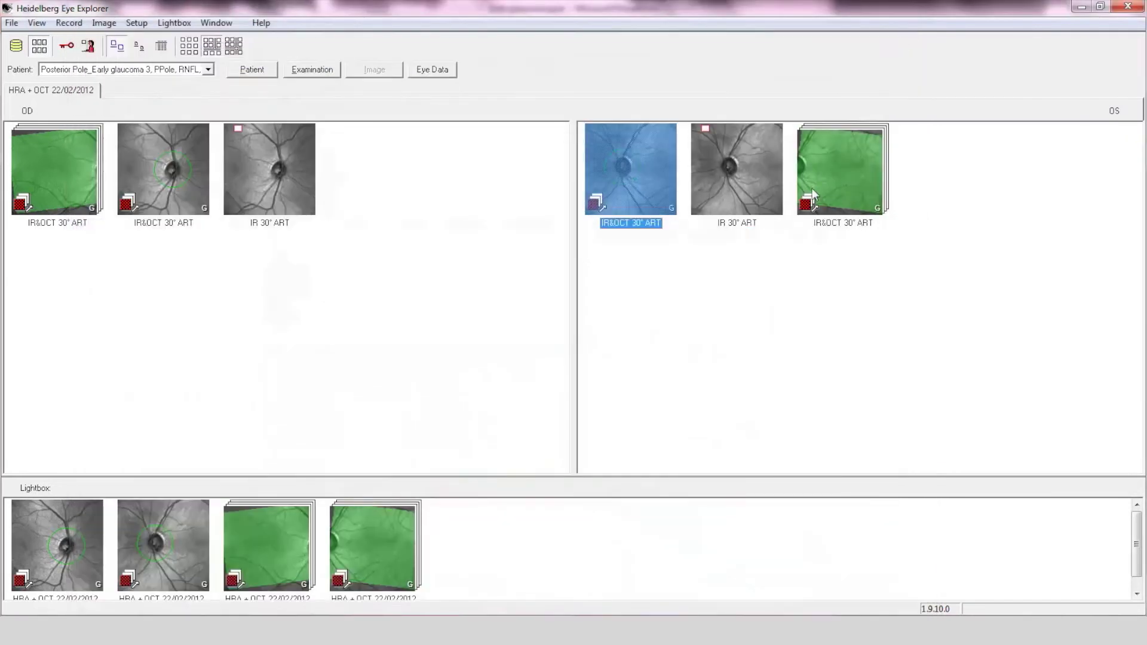
double_click(822, 178)
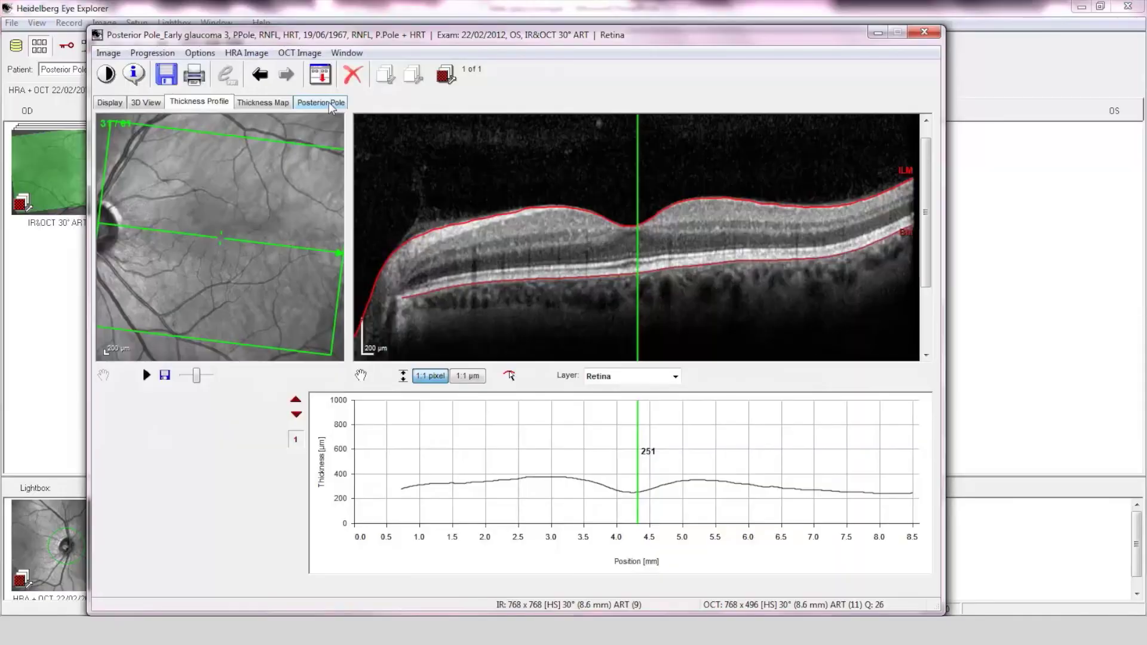
Show the left eye volume scan's Posterior Pole thickness grid and asymmetry map.
click(329, 102)
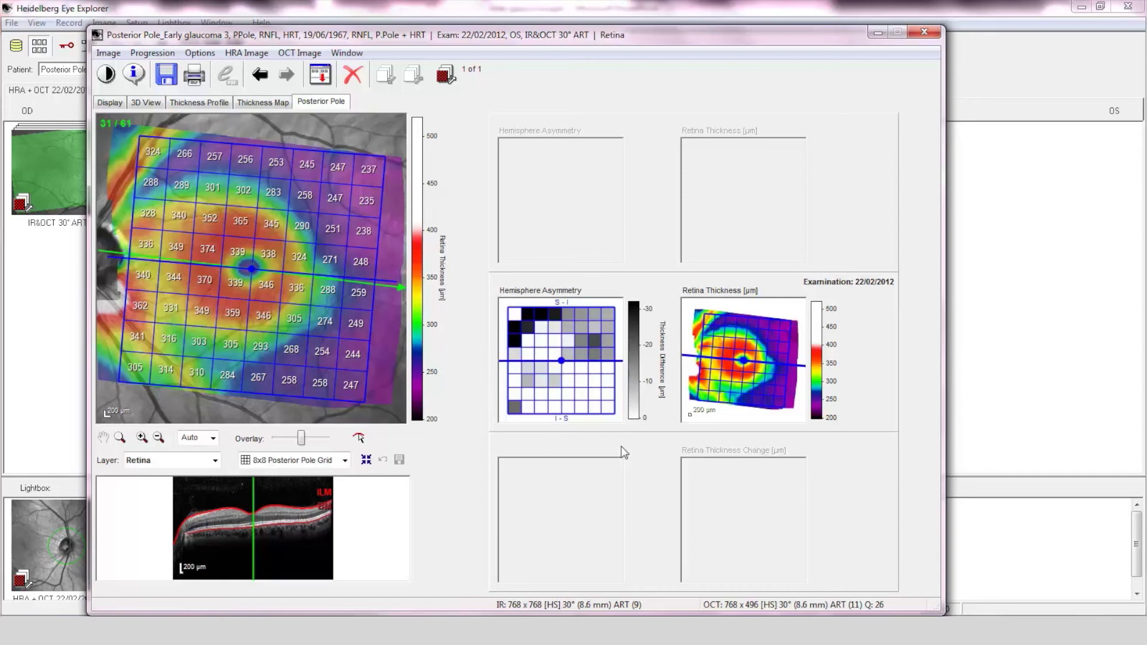
Switch the posterior pole grid to the RNFL layer, then close the exam.
click(215, 461)
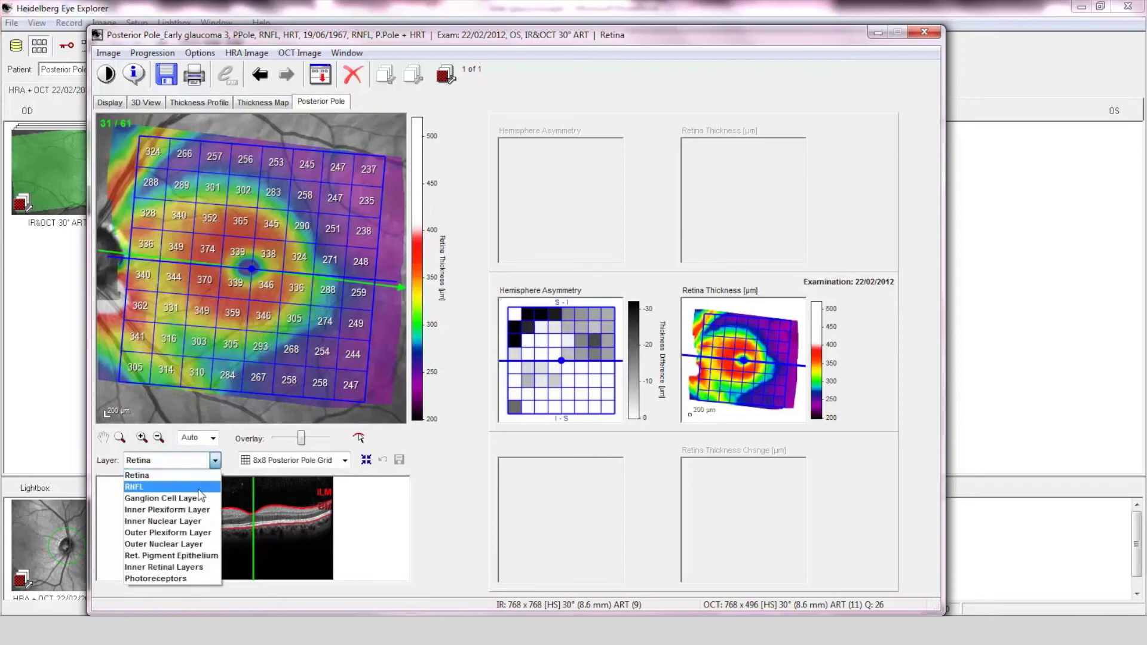
click(199, 489)
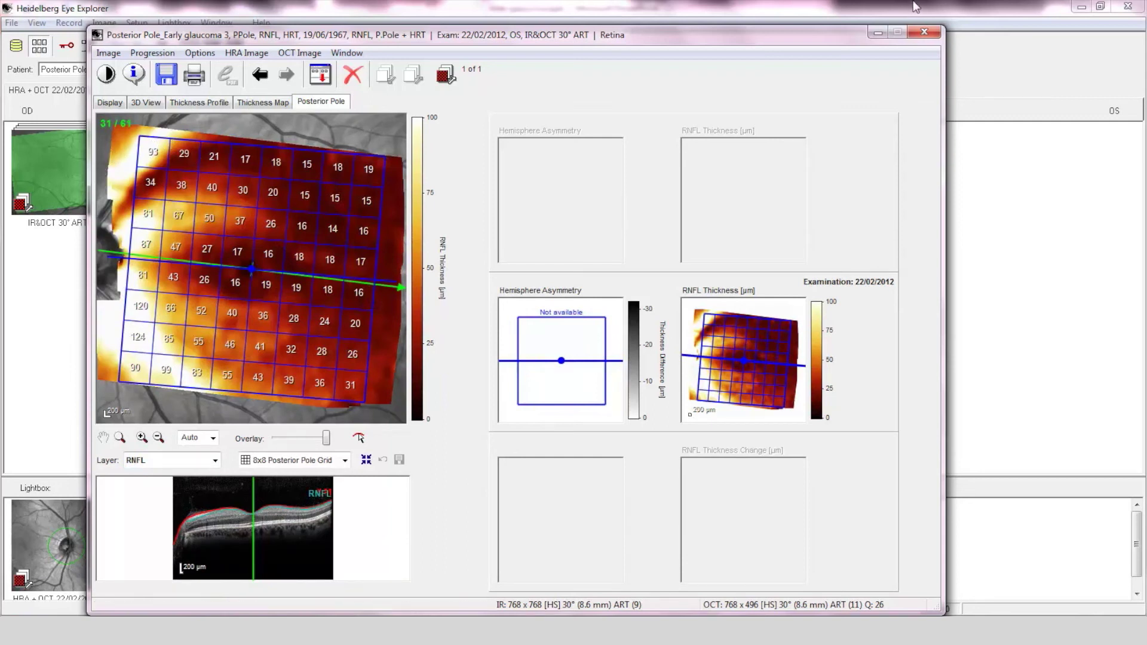
click(926, 32)
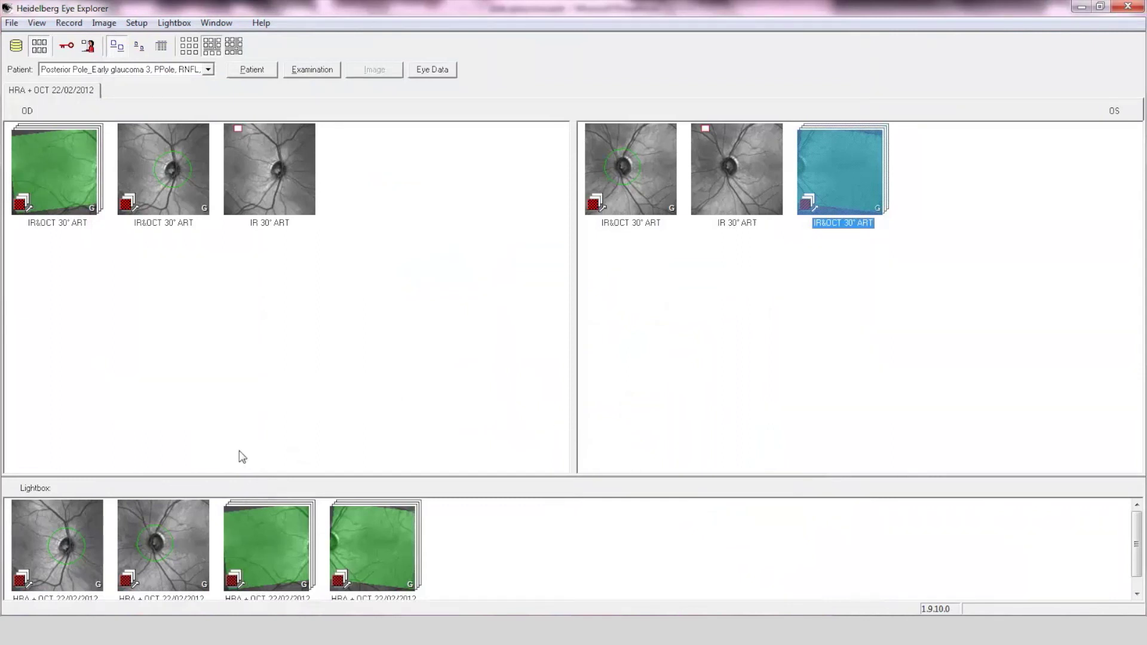
Preview the RNFL Single Exam Report OU for both peripapillary scans, zoomed in and scrolled through.
click(180, 538)
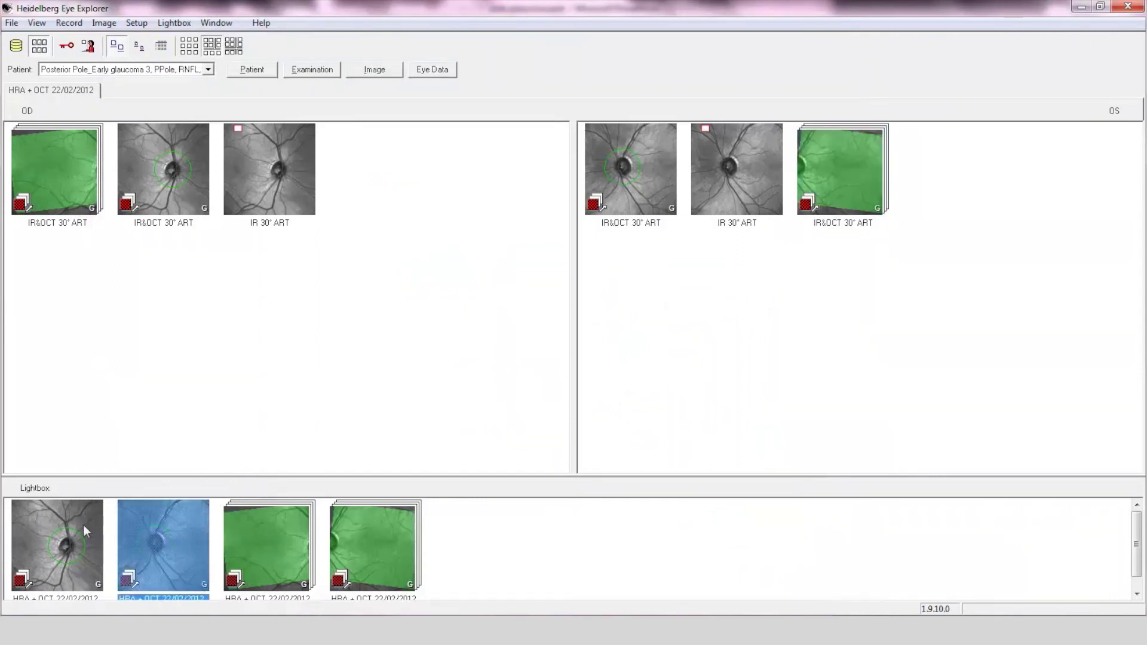
ctrl+click(57, 526)
key(ctrl+p)
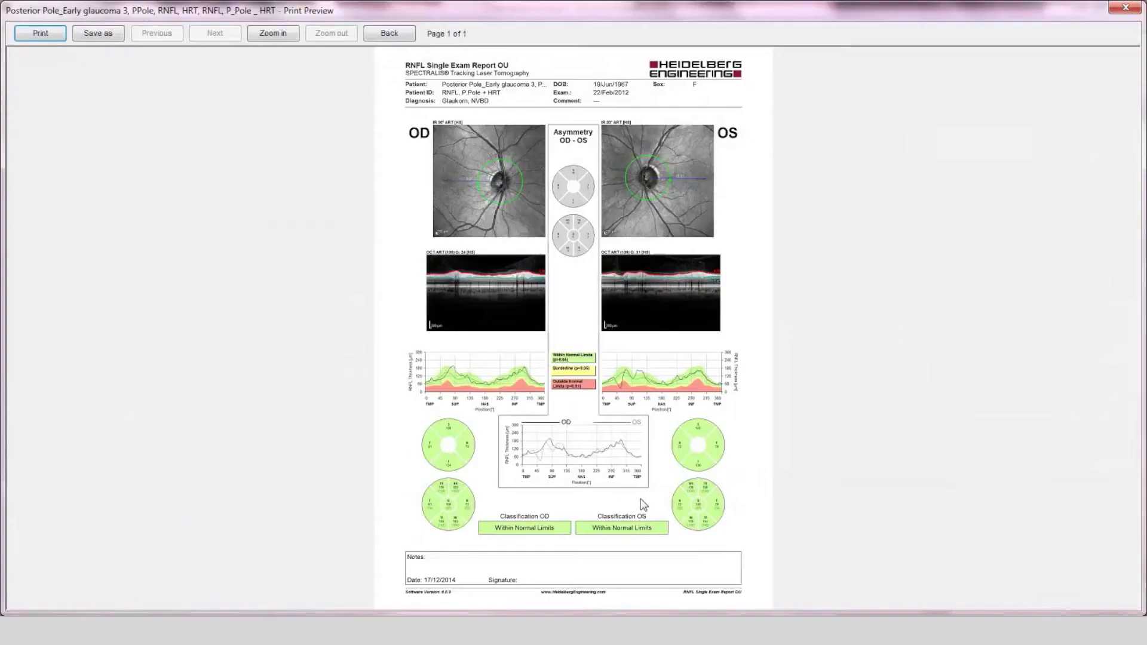
click(261, 34)
click(265, 34)
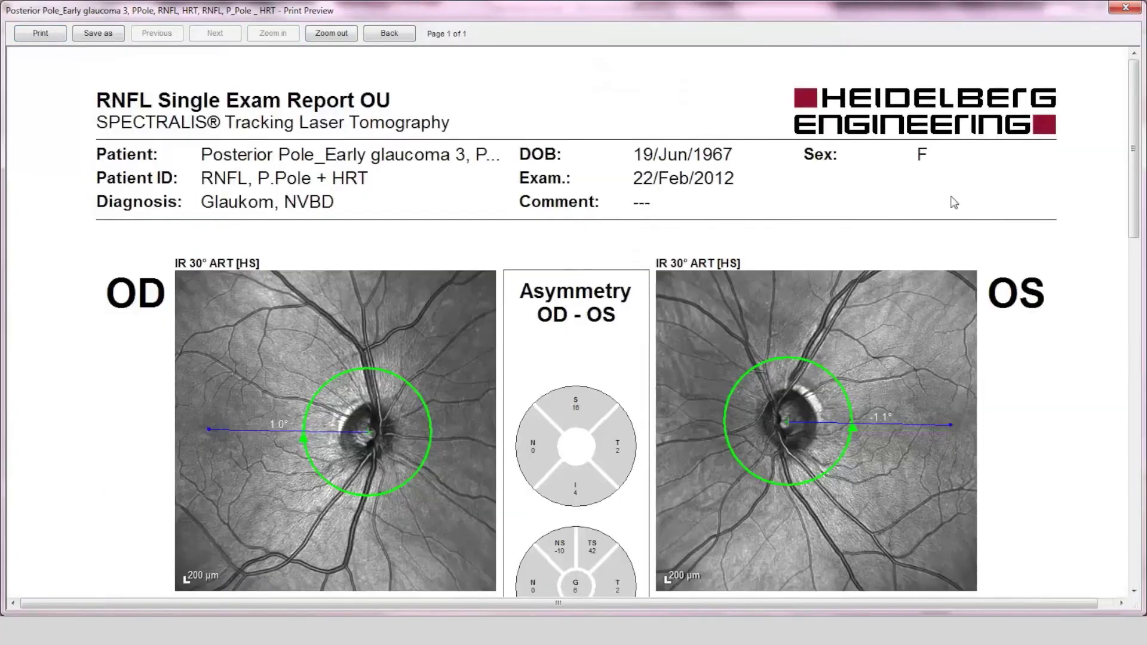
drag(1130, 195, 1137, 282)
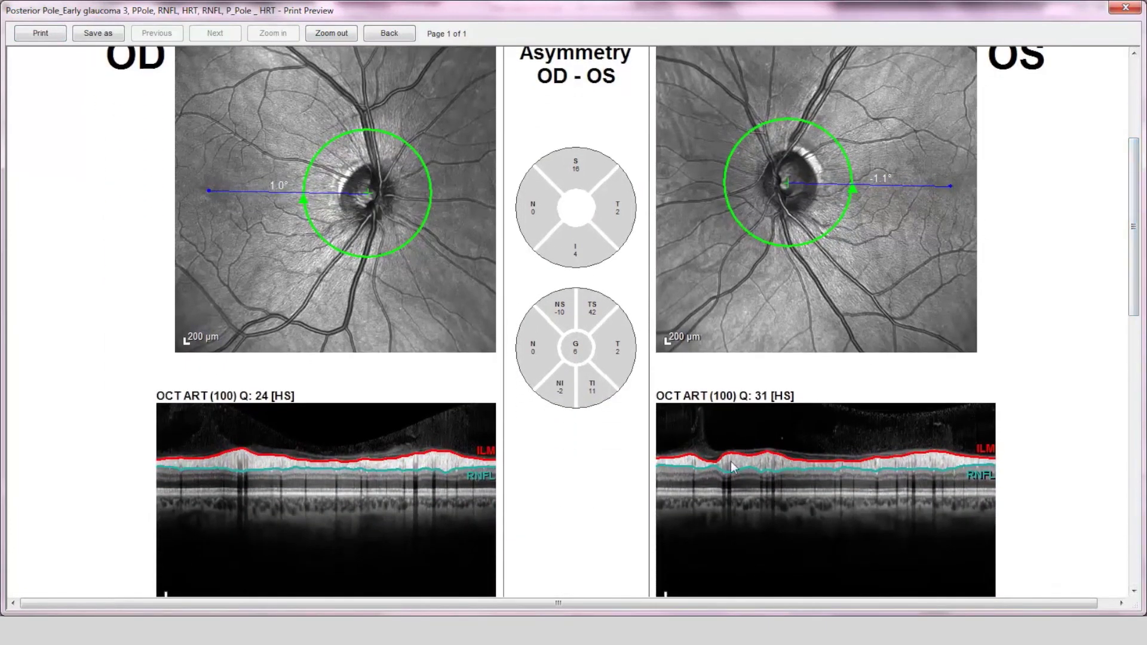
drag(1130, 299, 1136, 385)
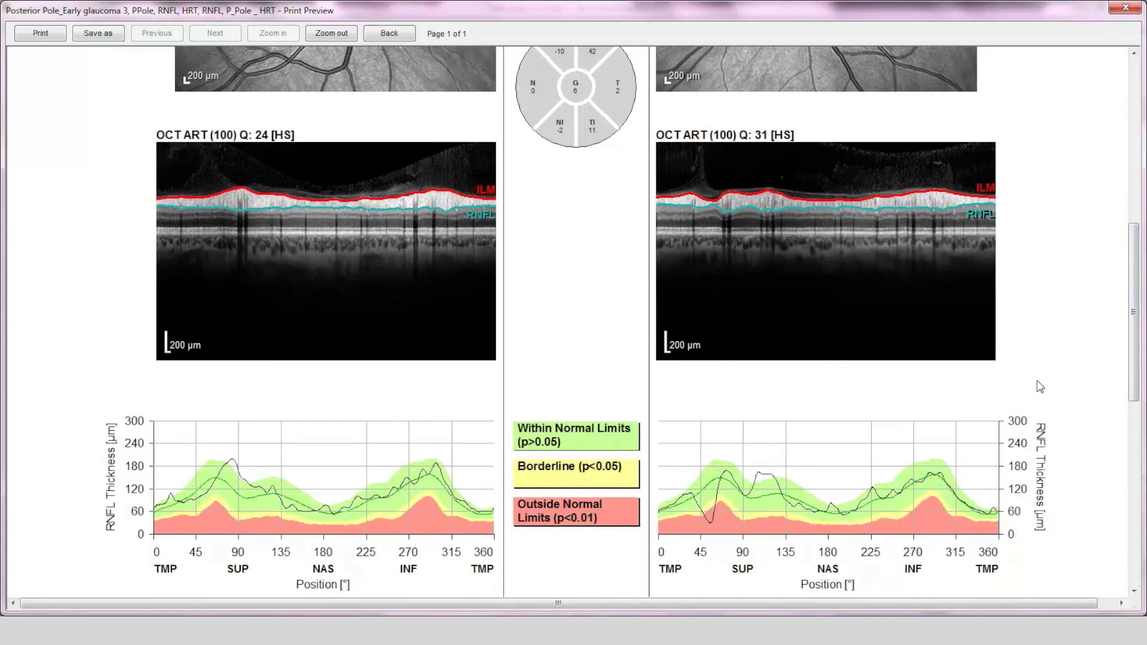
drag(1135, 382, 1134, 274)
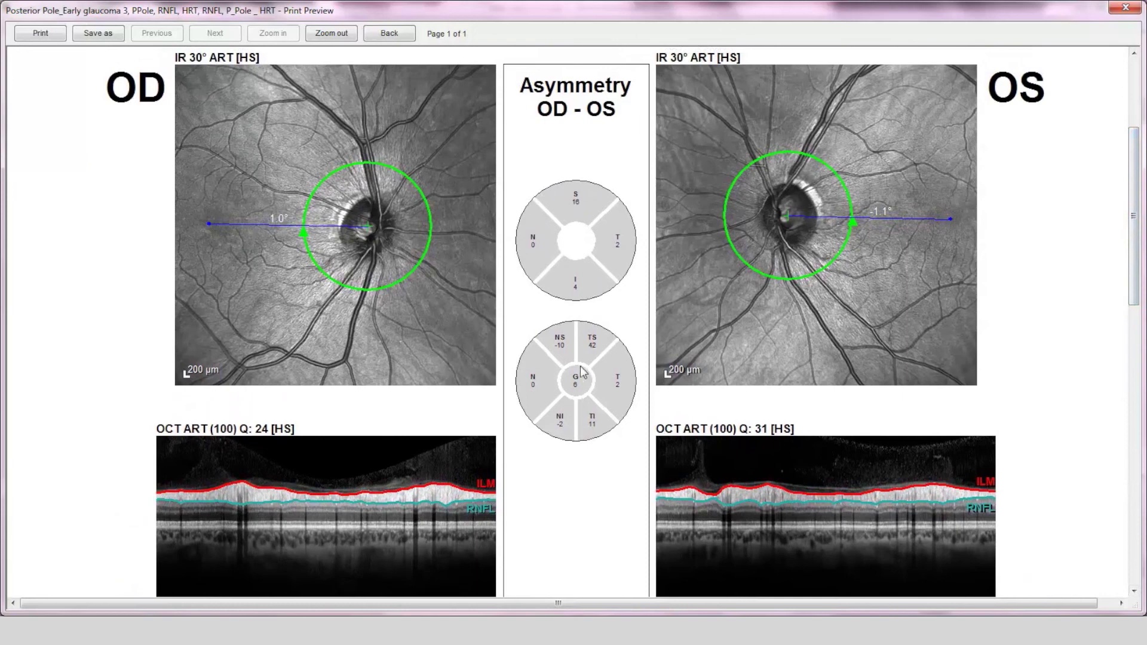
Close the preview and generate the Asymmetry Analysis report from both volume scans.
click(1126, 7)
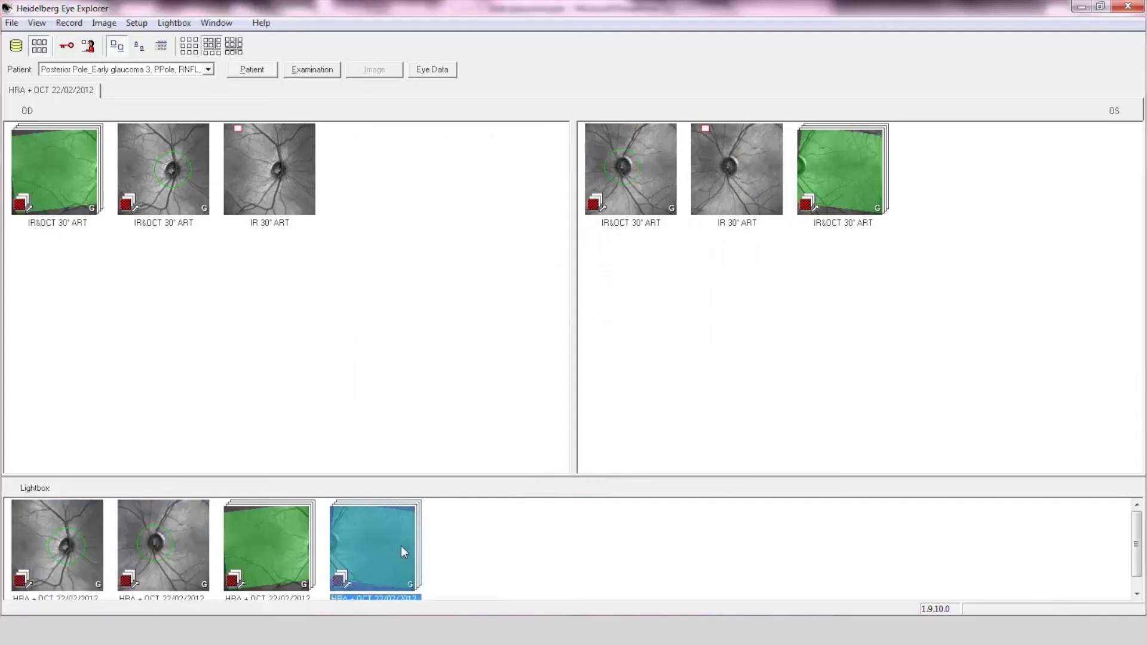
ctrl+click(270, 540)
double_click(270, 540)
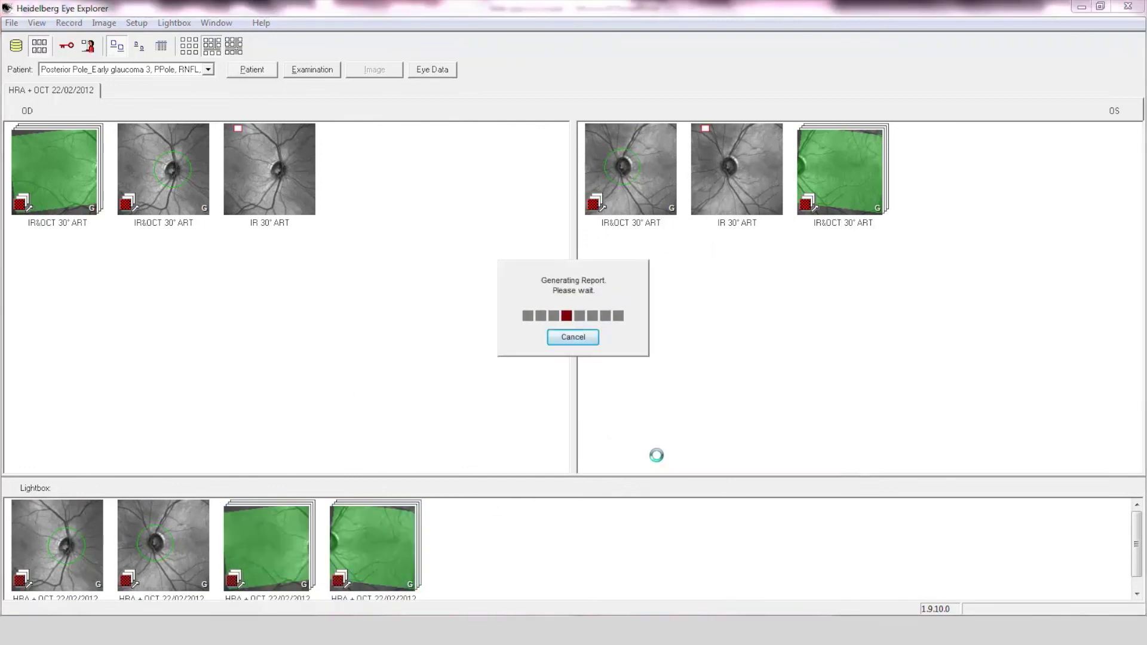